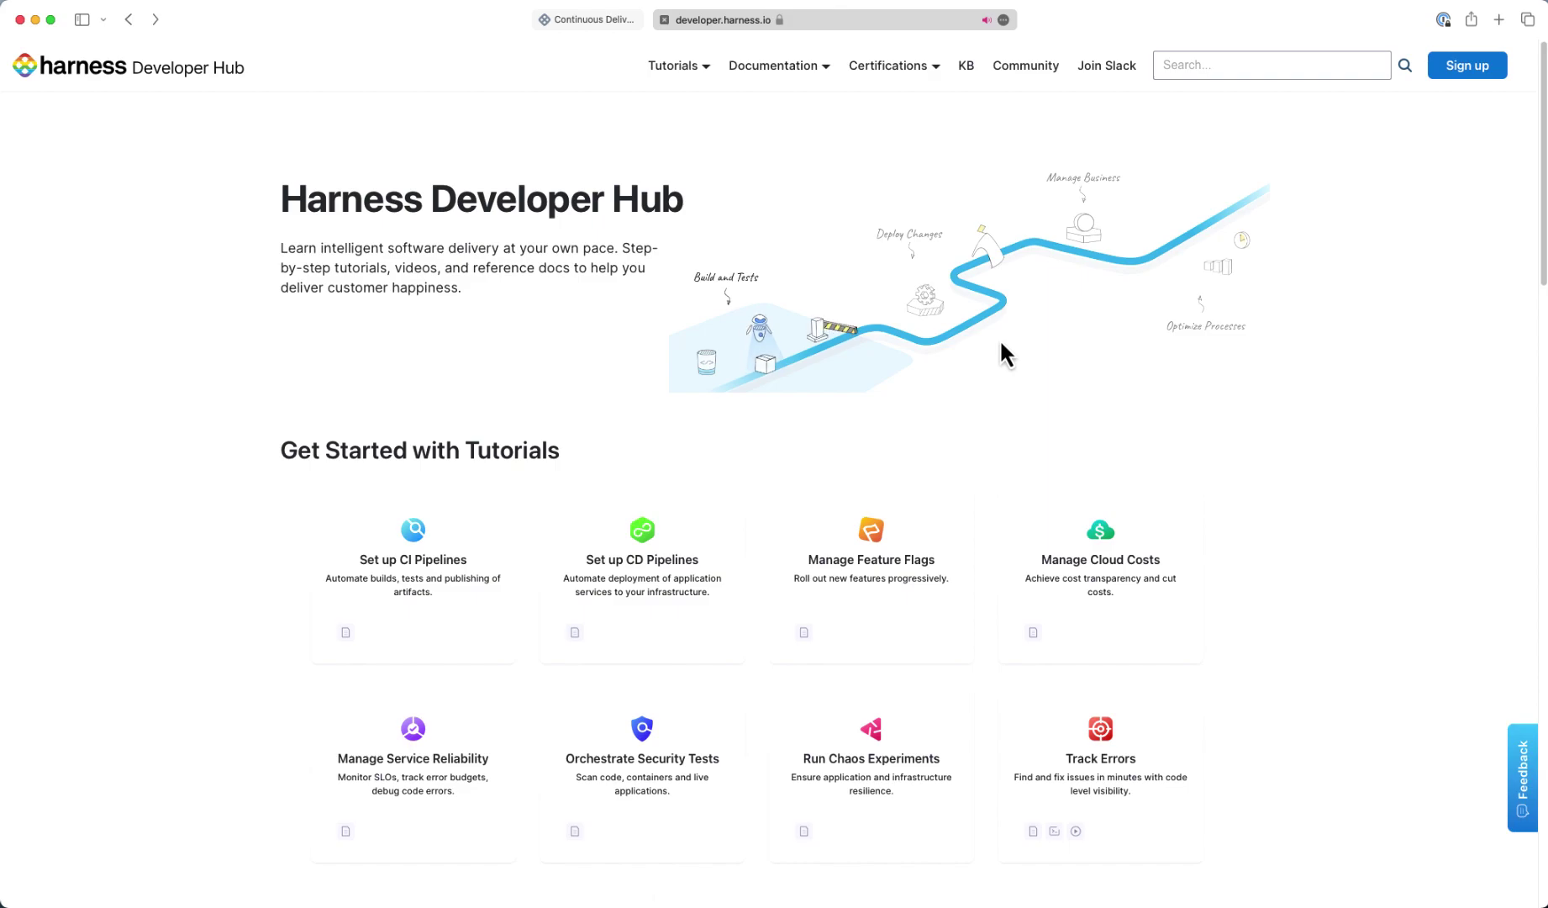
# Show the administrator-track certifications, including Continuous Delivery & GitOps Administrator (BETA)
pyautogui.click(904, 67)
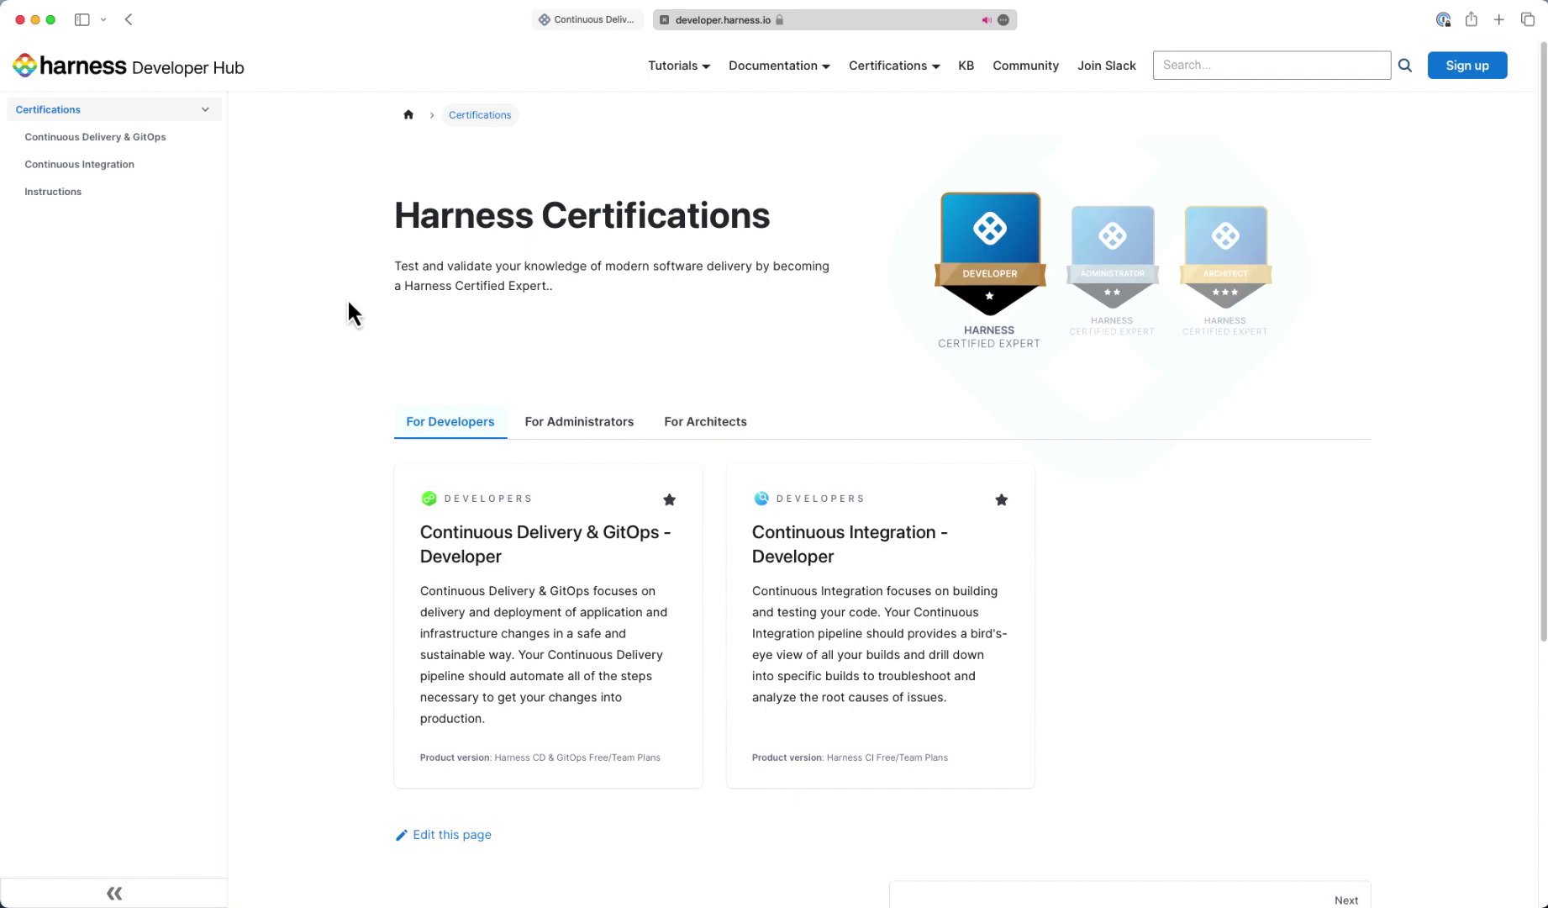
pyautogui.click(590, 423)
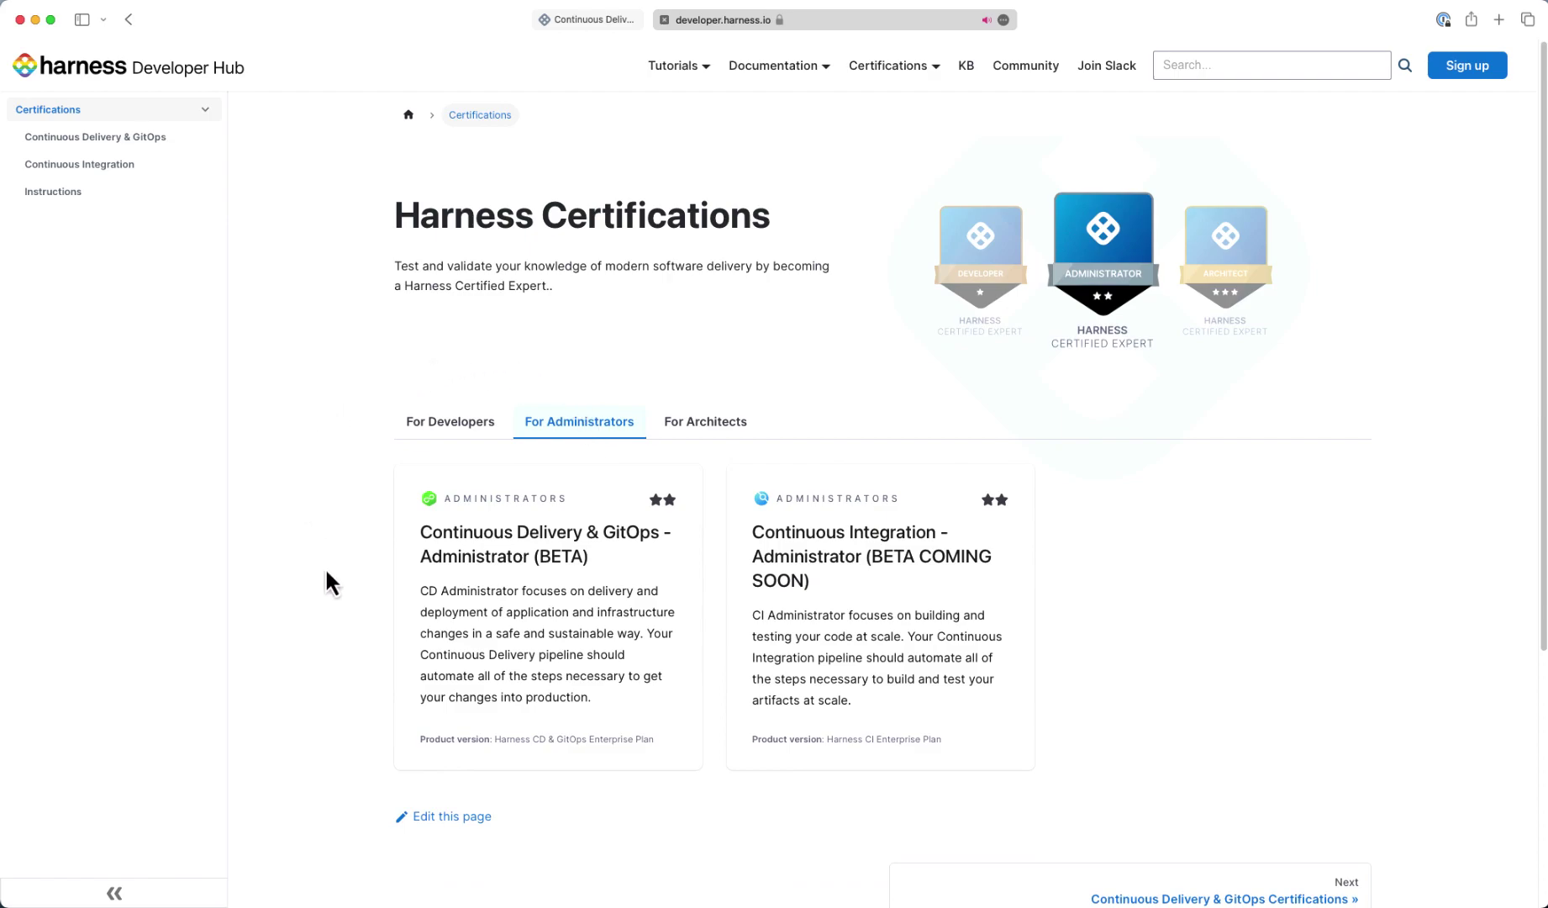
# Go to the Continuous Delivery & GitOps Administrator Exam Bundle welcome page
pyautogui.click(503, 591)
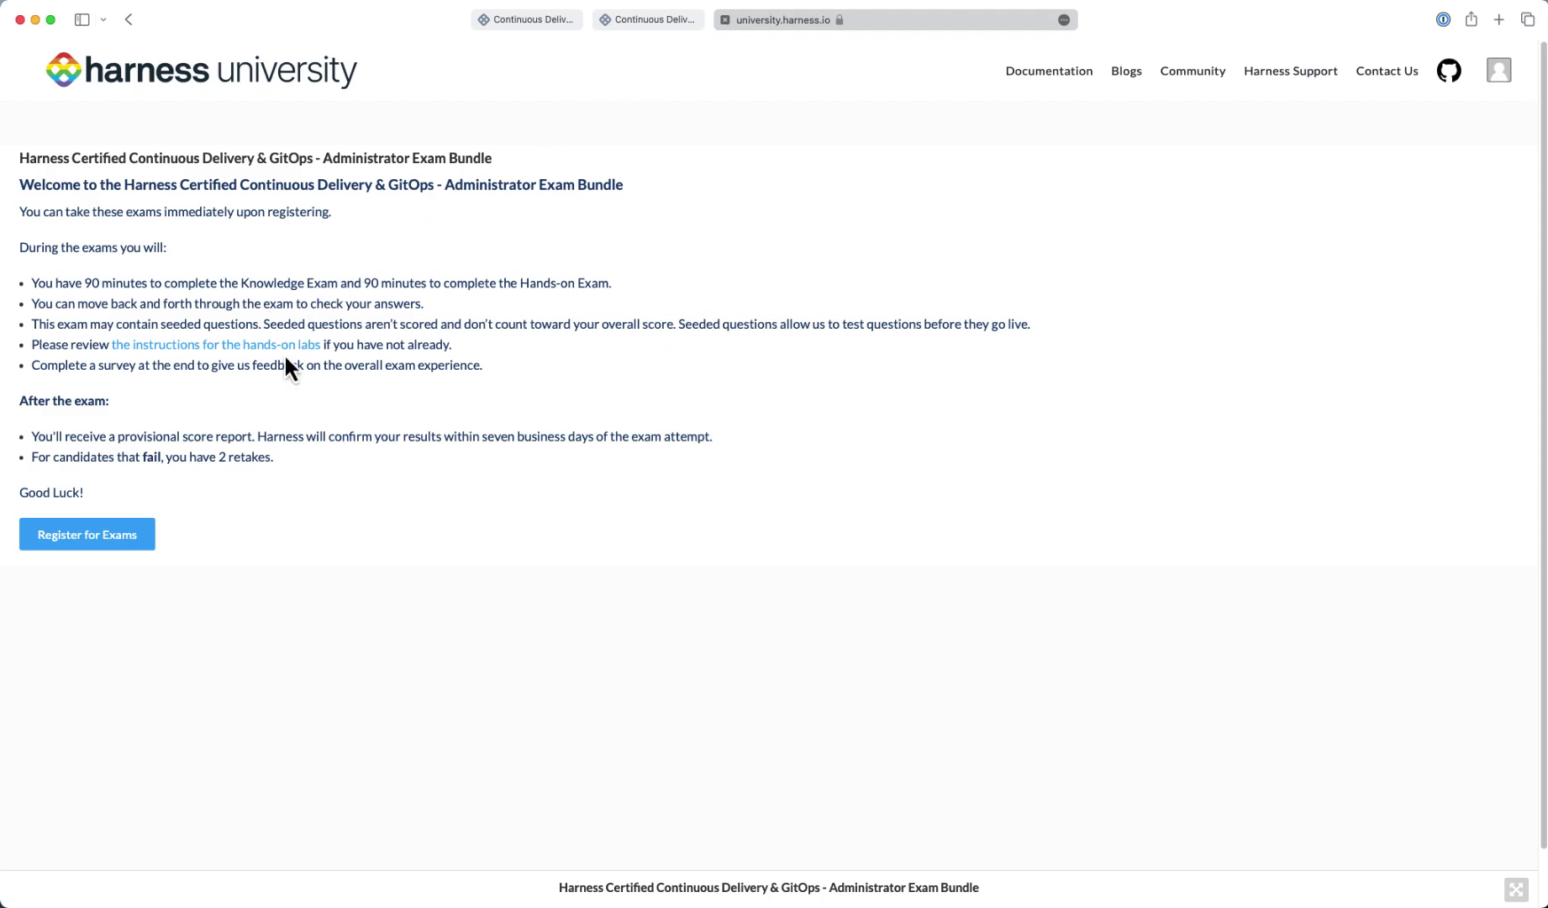
# Register for the administrator exam bundle, pass the connectivity check and accept the Harness NDA
pyautogui.click(97, 555)
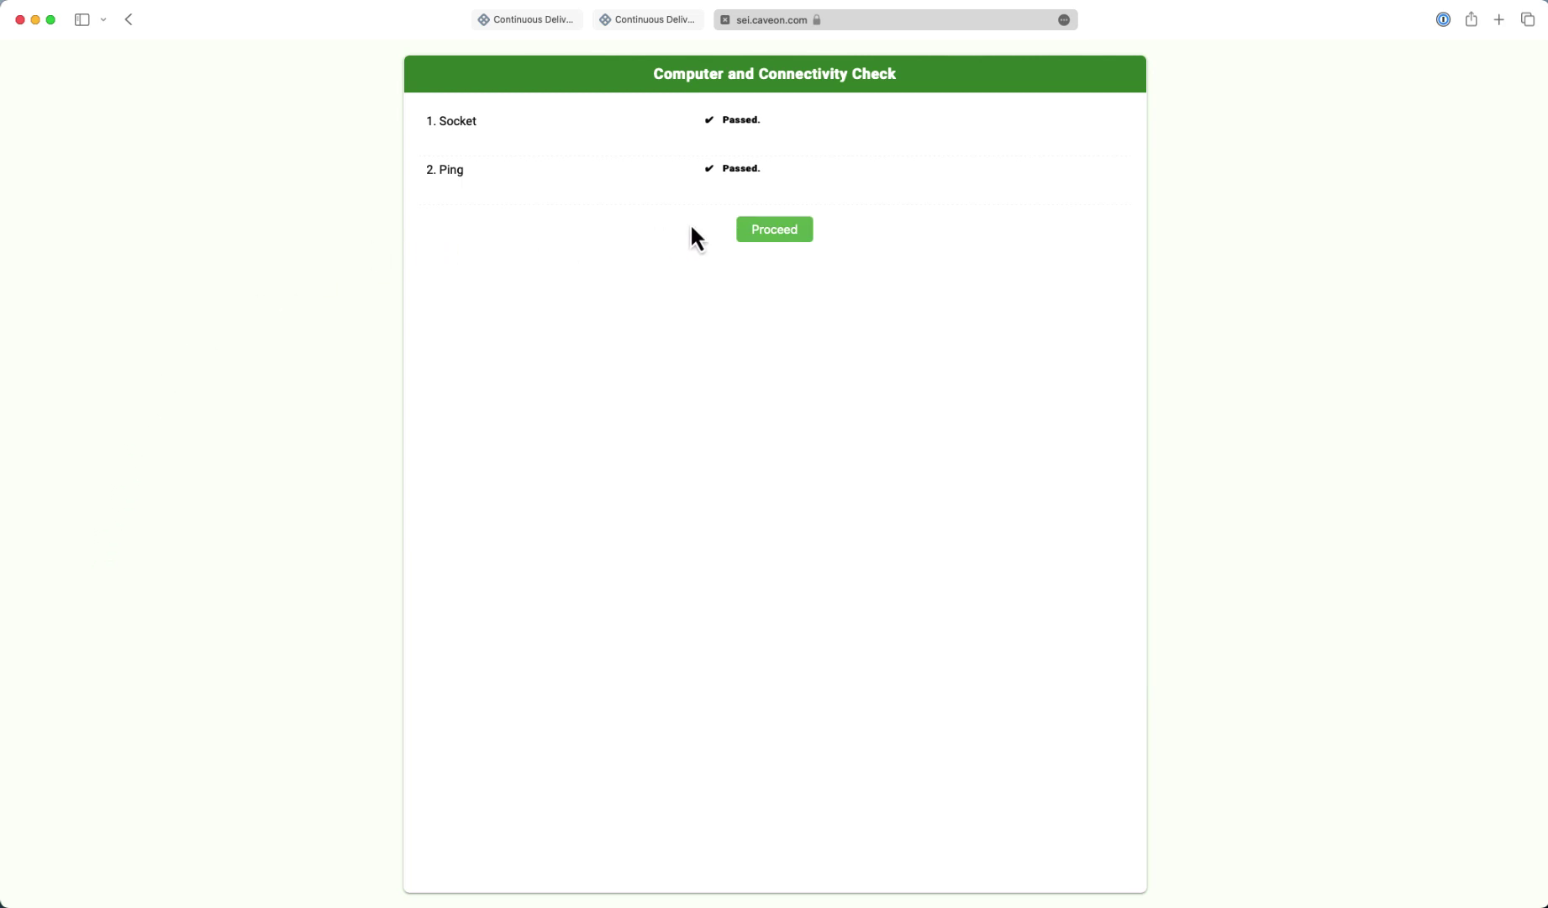
pyautogui.click(791, 237)
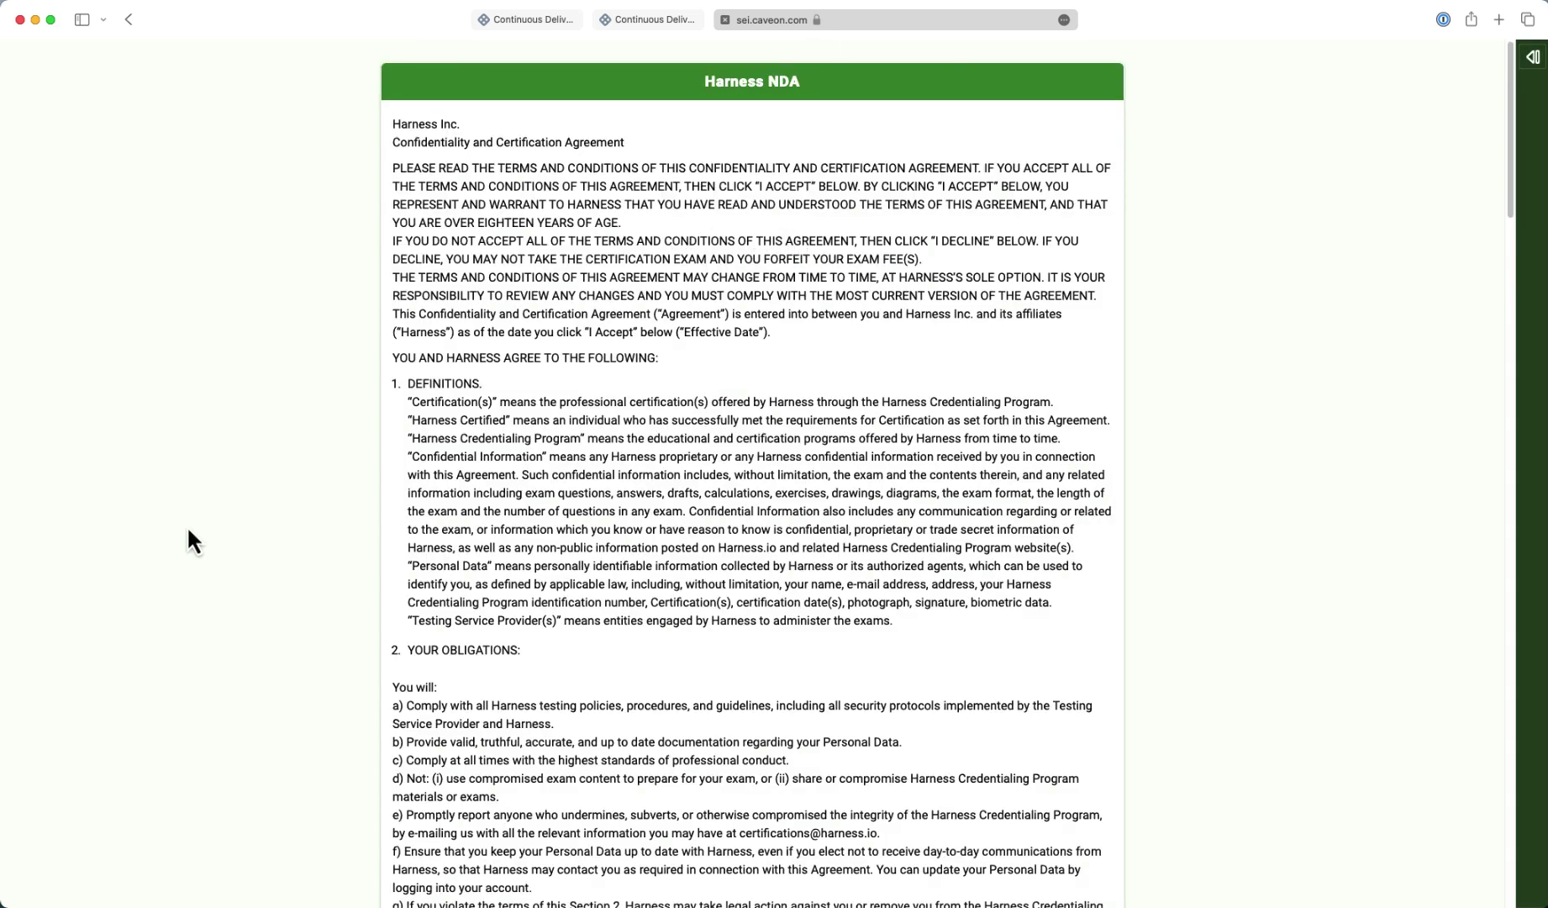
pyautogui.scroll(-3, 188, 539)
pyautogui.scroll(-5, 188, 540)
pyautogui.scroll(-5, 190, 538)
pyautogui.scroll(-5, 193, 537)
pyautogui.scroll(-5, 199, 533)
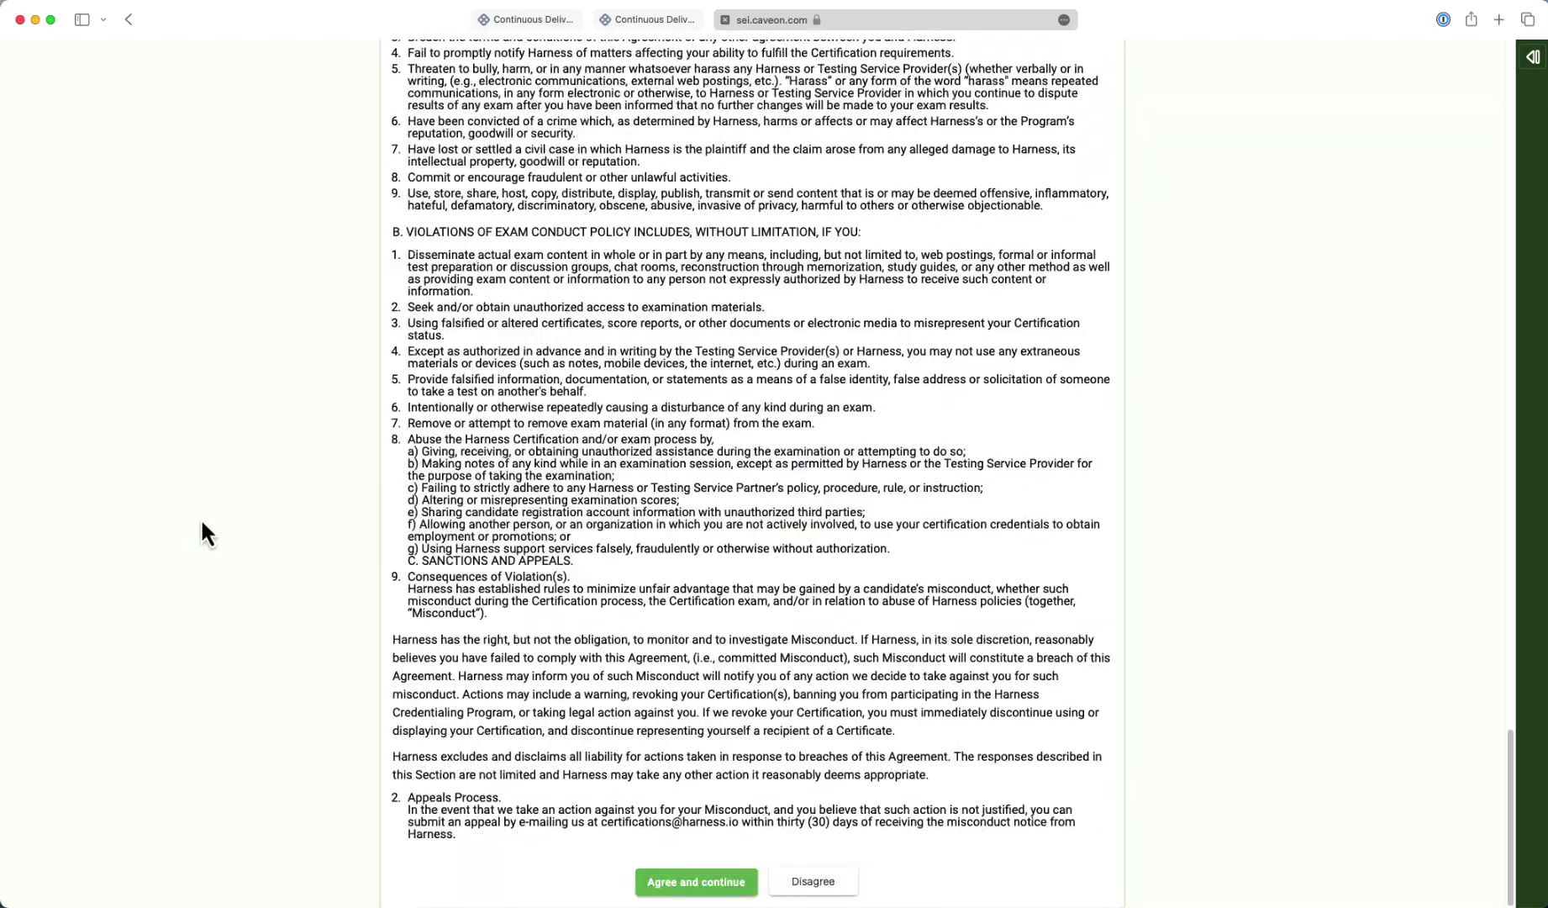
pyautogui.click(723, 883)
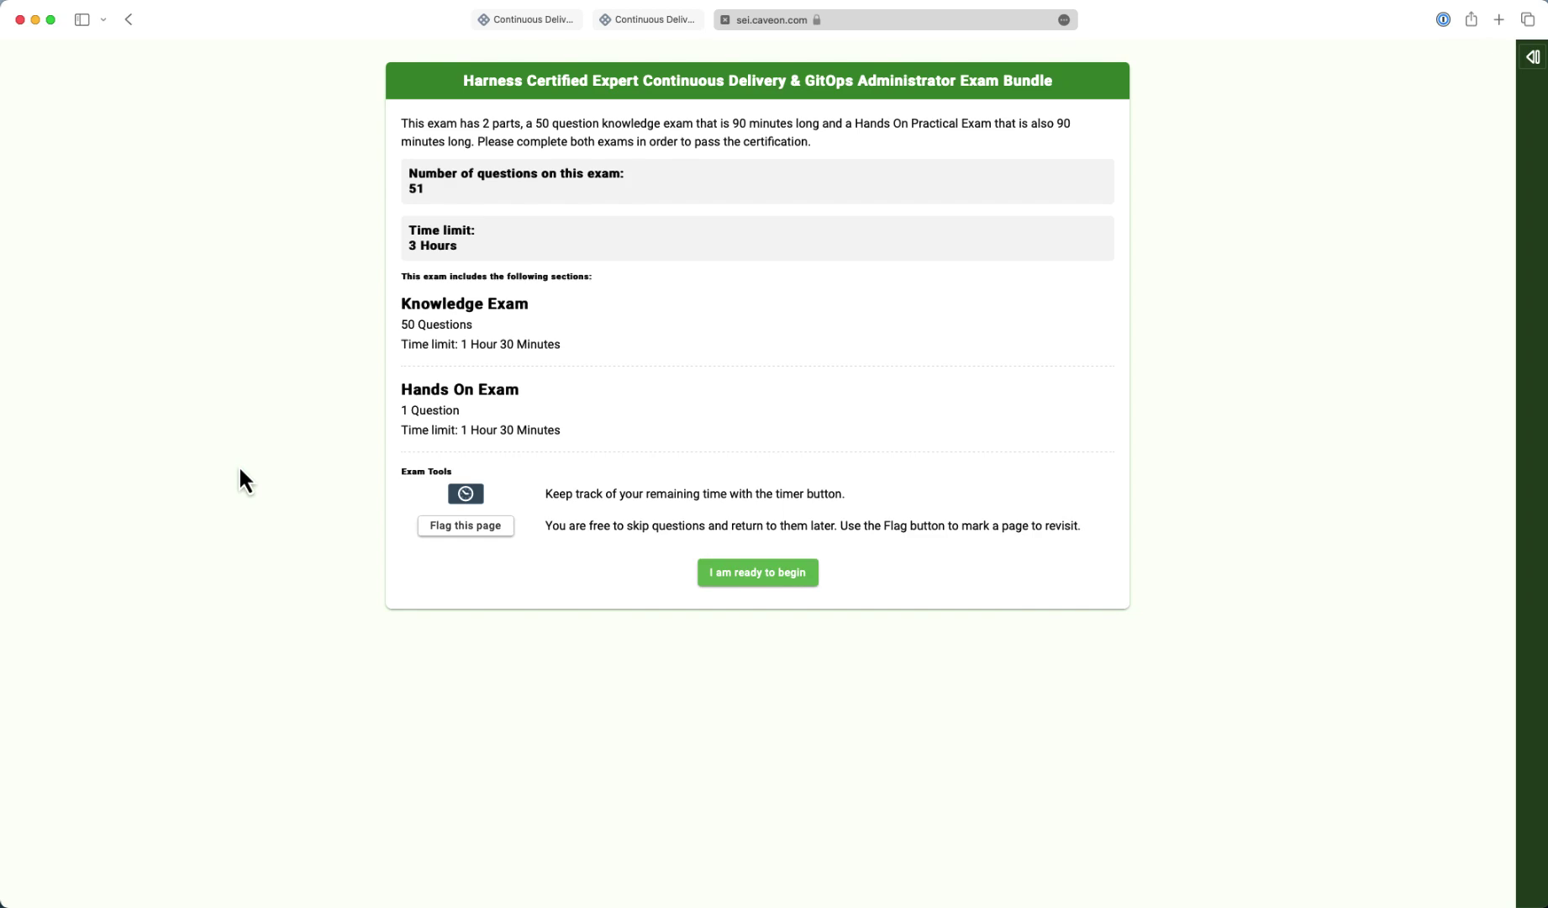
# Start the exam and select the Instruqt lab URL in question 1
pyautogui.click(752, 571)
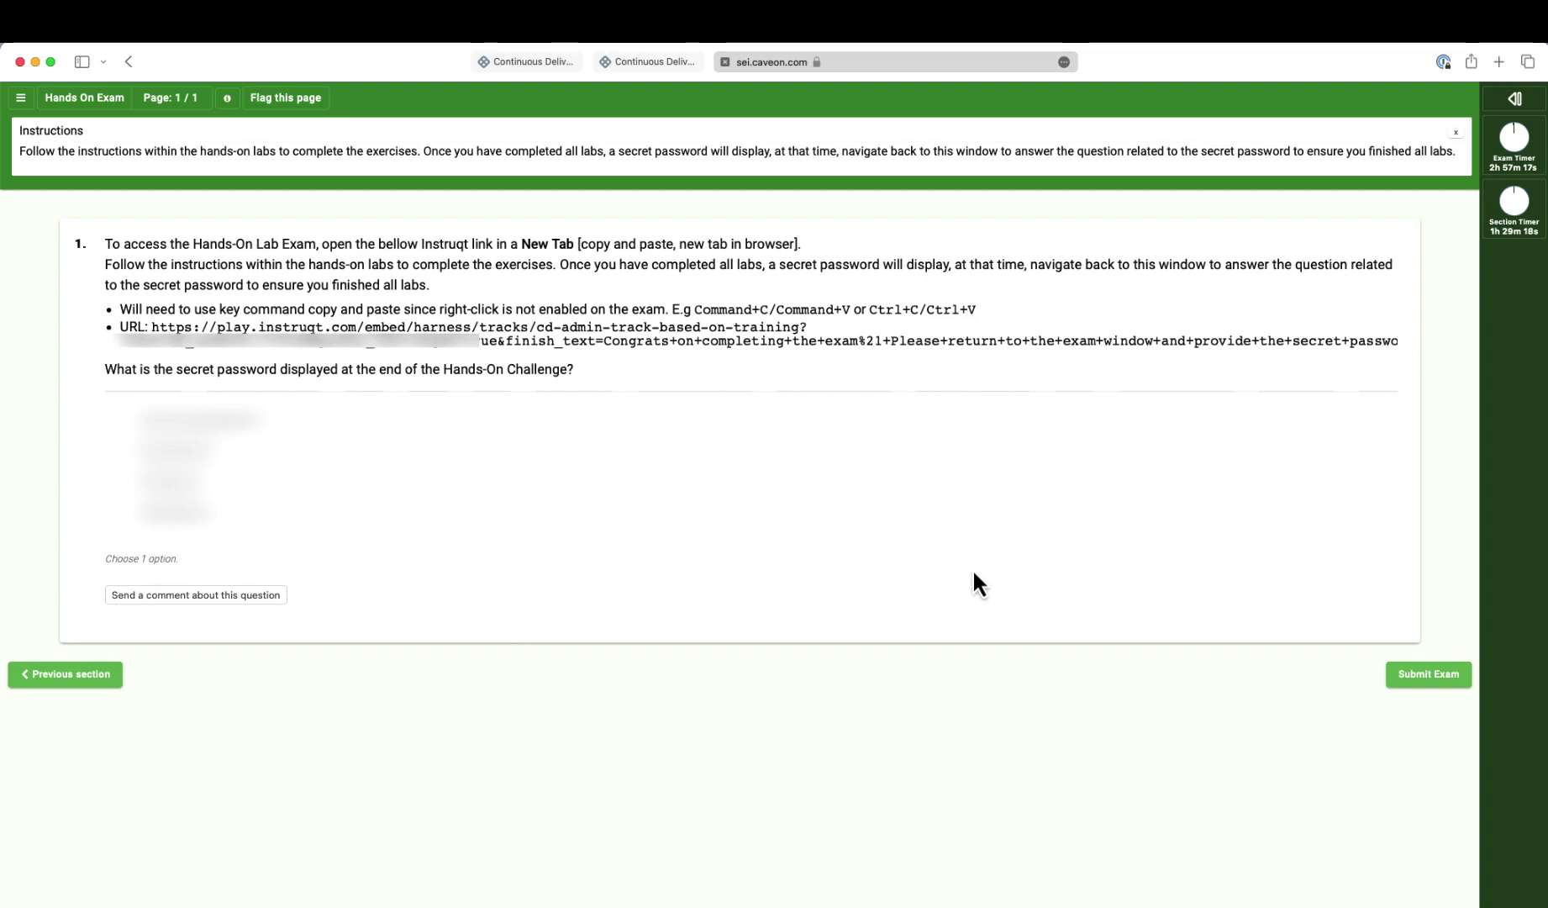
pyautogui.moveTo(148, 327); pyautogui.dragTo(1397, 342)
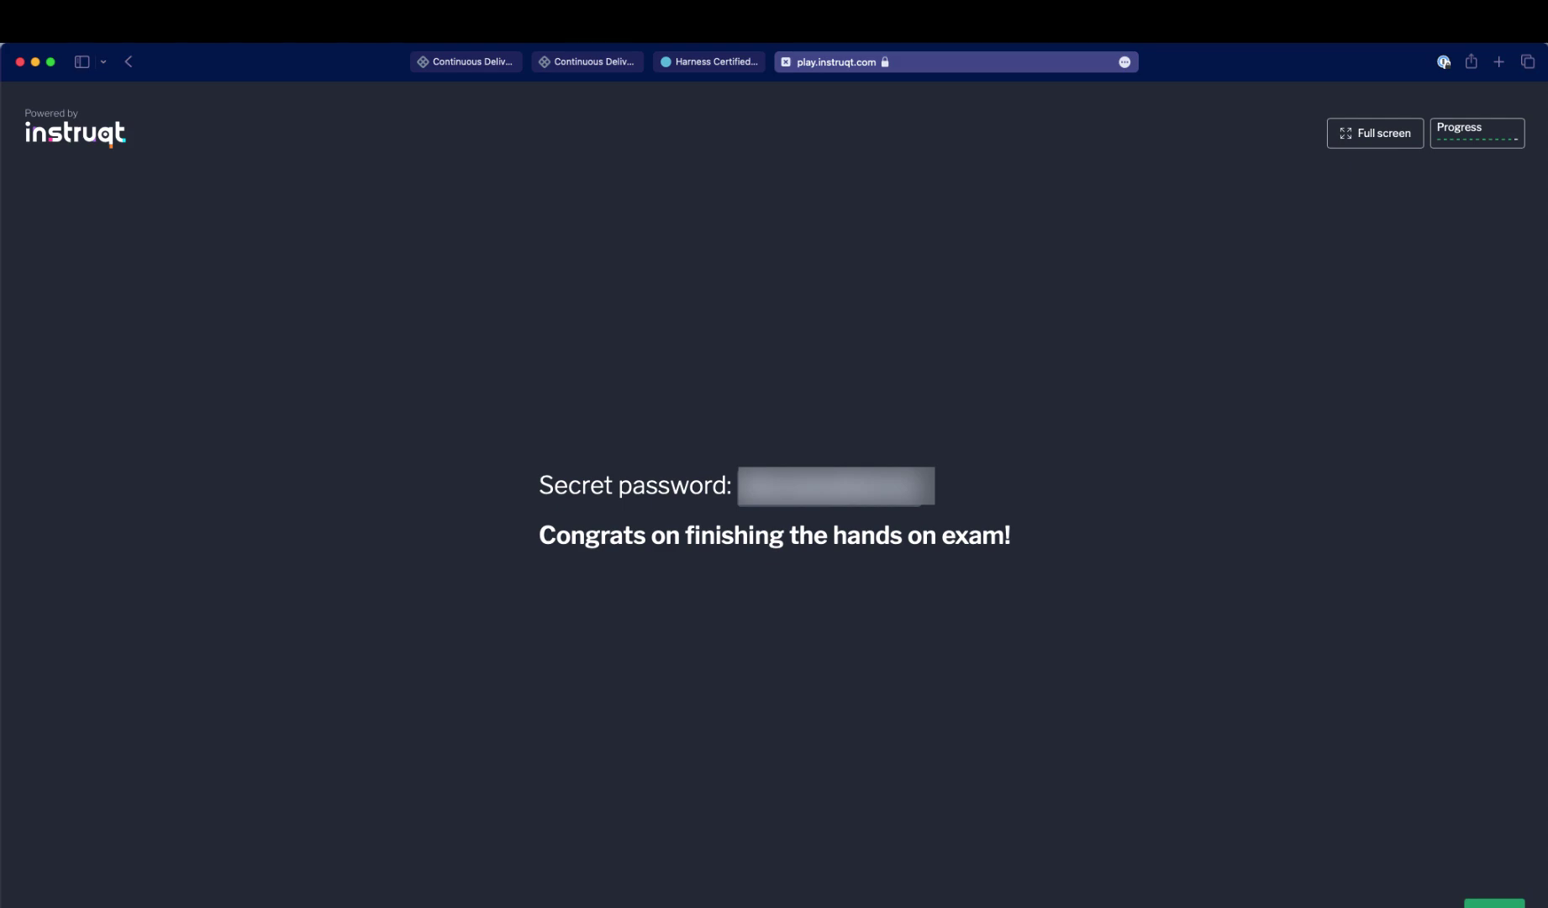
# Return to the sei.caveon.com exam question page and clear the lab URL selection
pyautogui.click(732, 60)
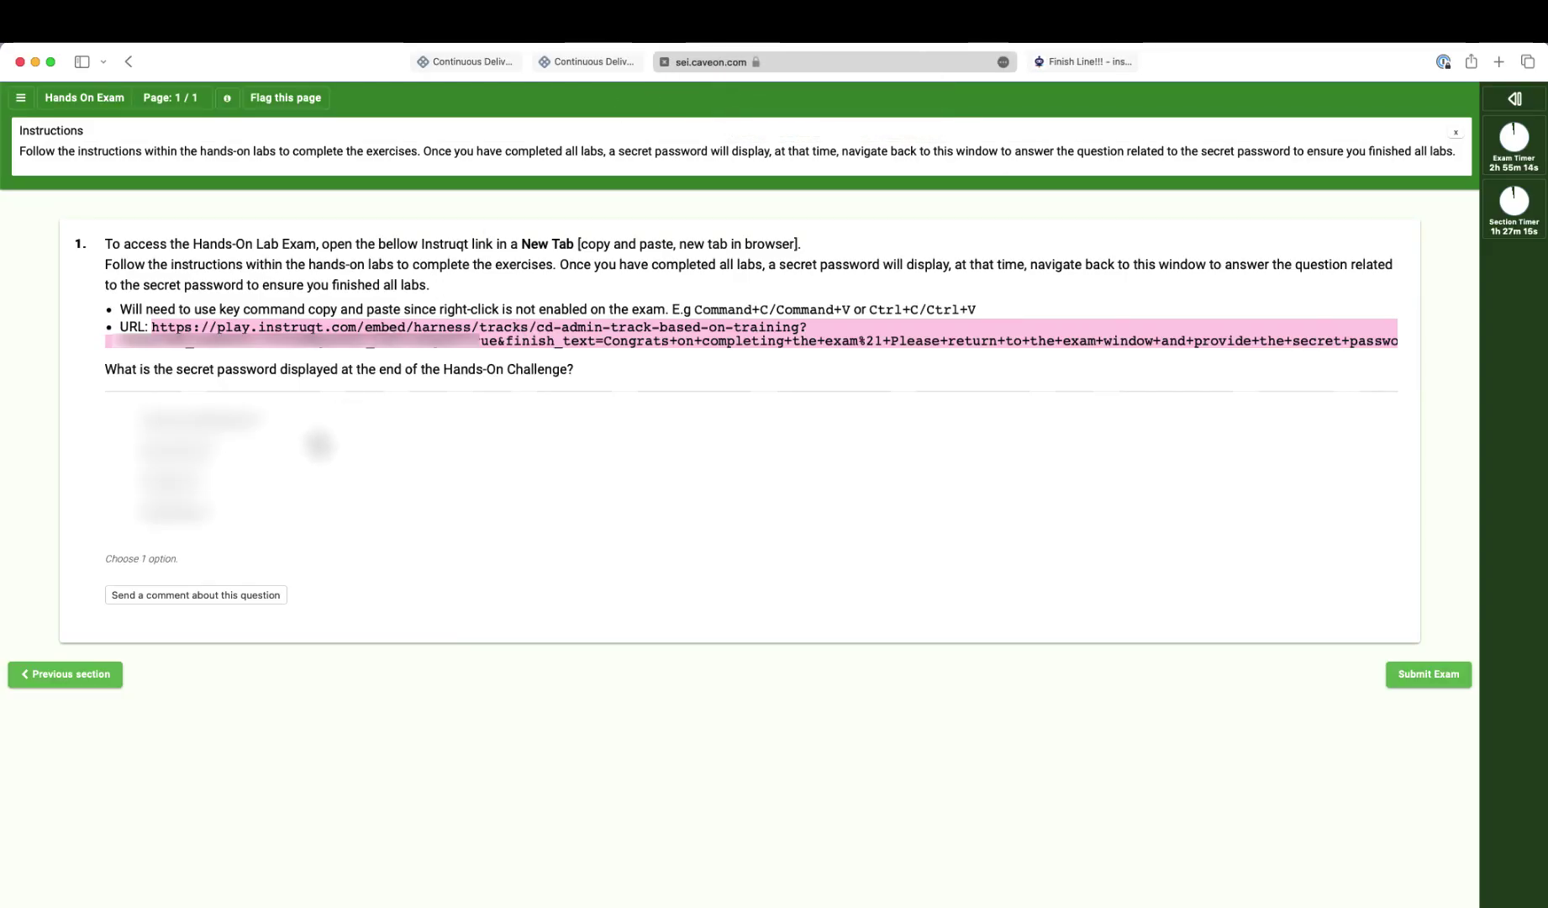
pyautogui.click(169, 513)
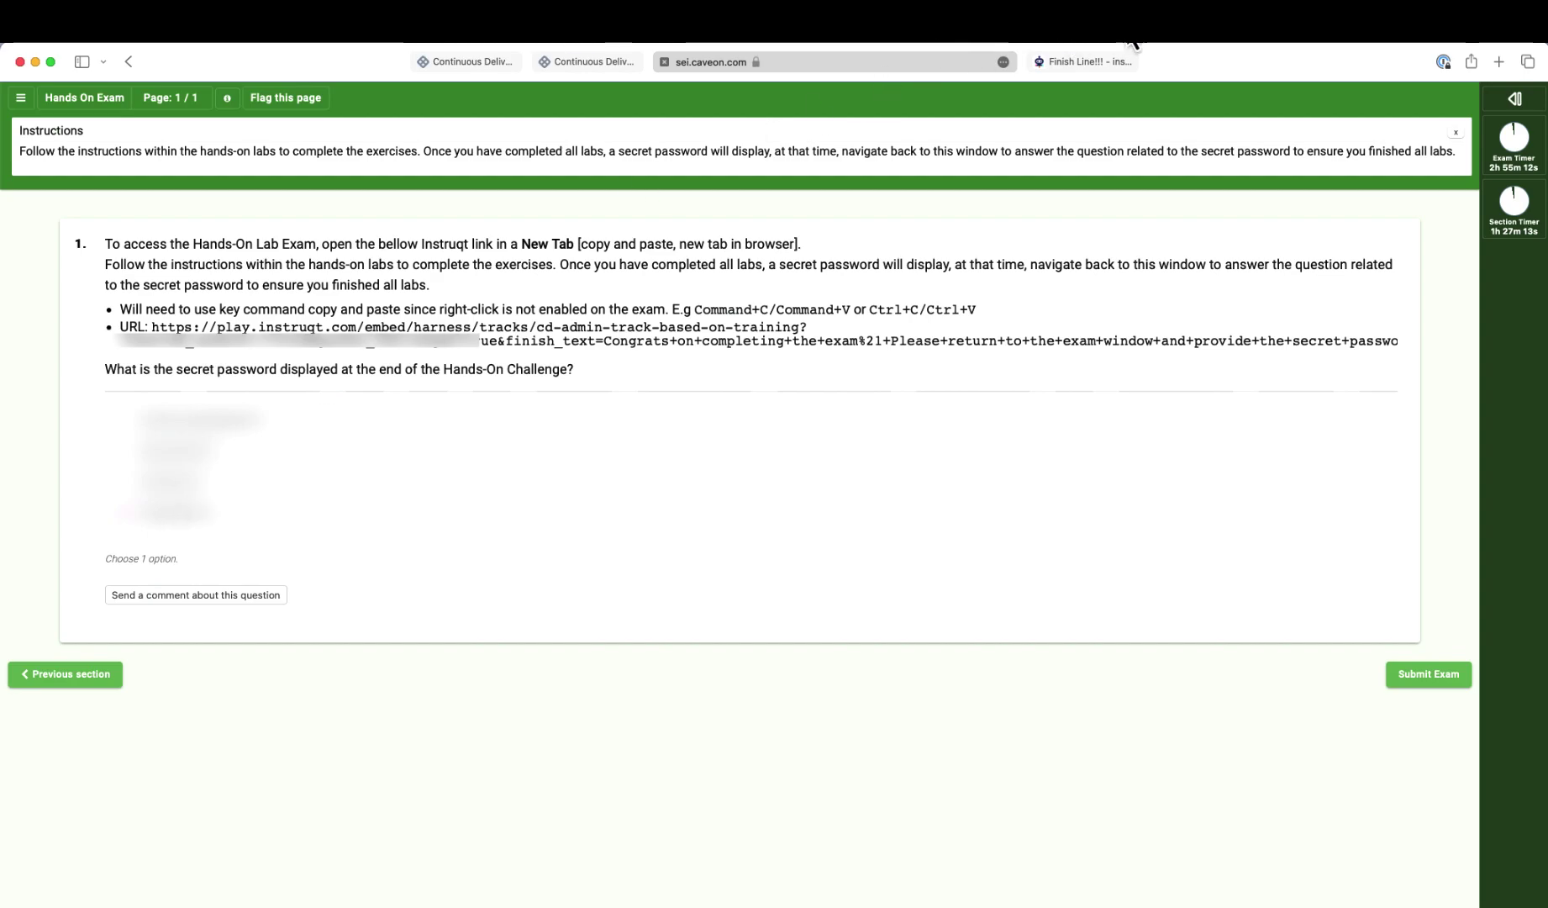